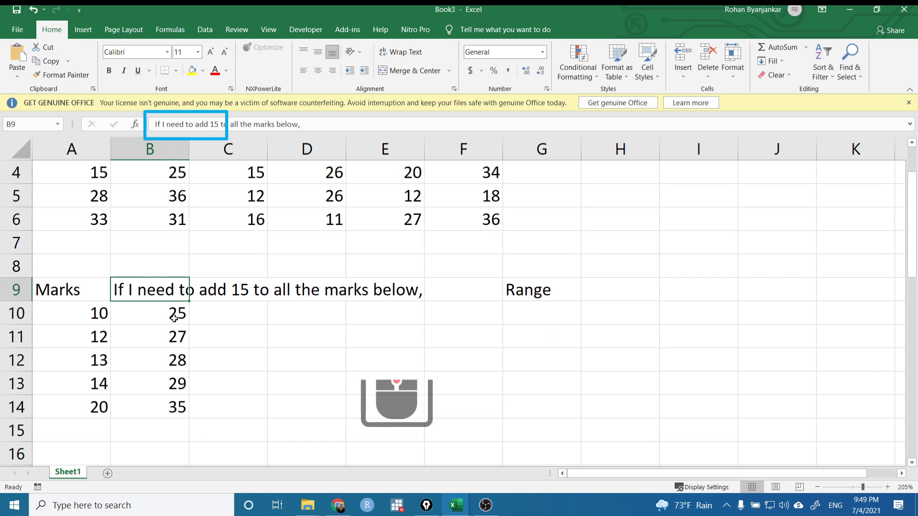
Step: Clear the existing results from cells B10 to B14 beside the Marks column
left_click(174, 313)
key("ctrl+shift+Down")
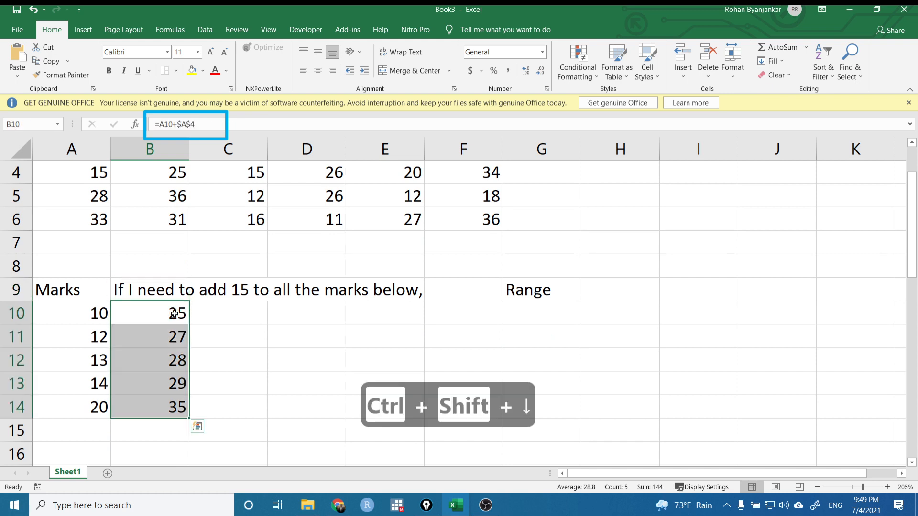
key("Delete")
left_click(174, 313)
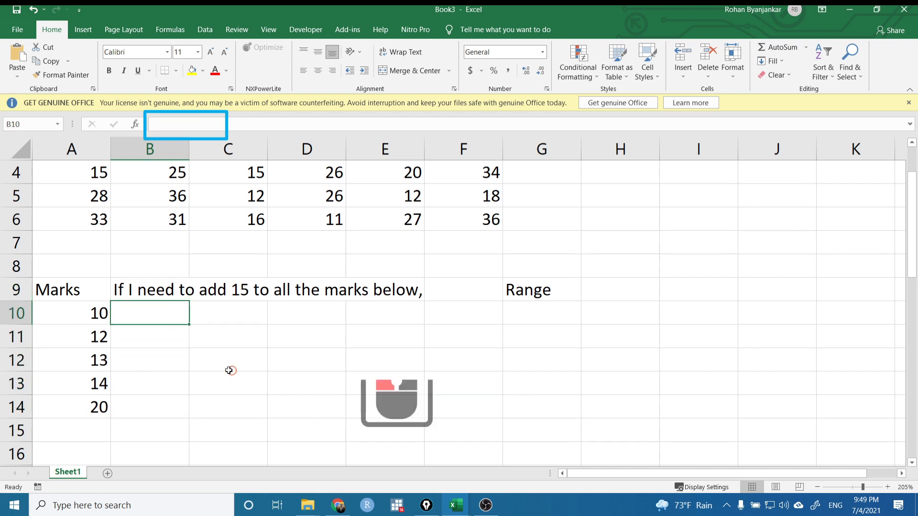
Step: Enter the formula =A10+$A$4 in cell B10, using an absolute reference to A4
scroll(211, 360, "up", 1)
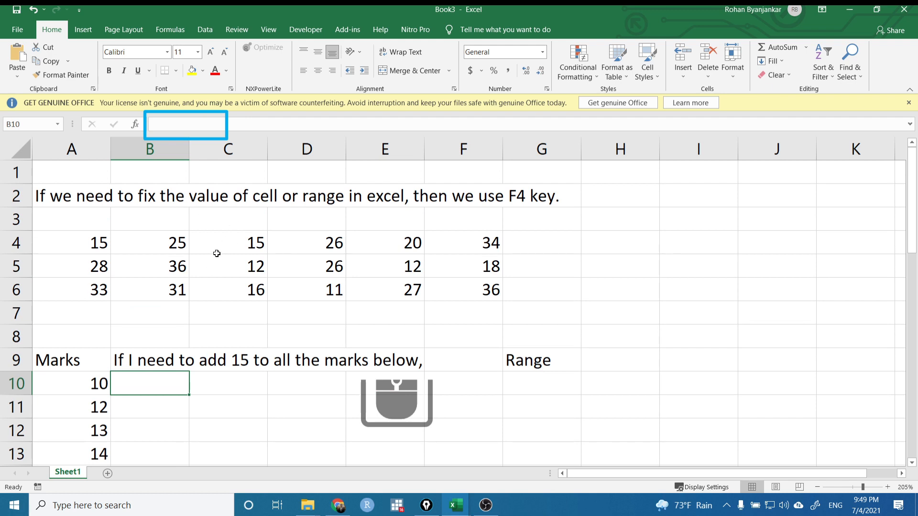
left_click(163, 127)
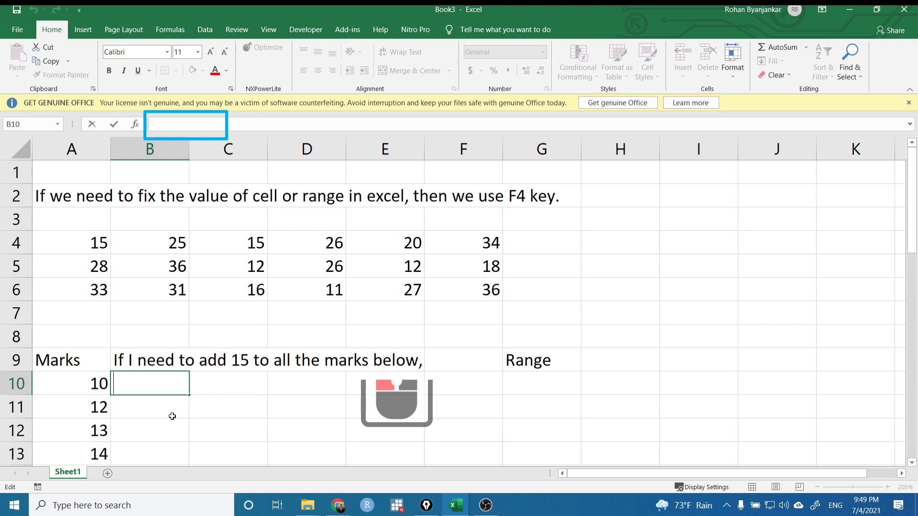
left_click(82, 242)
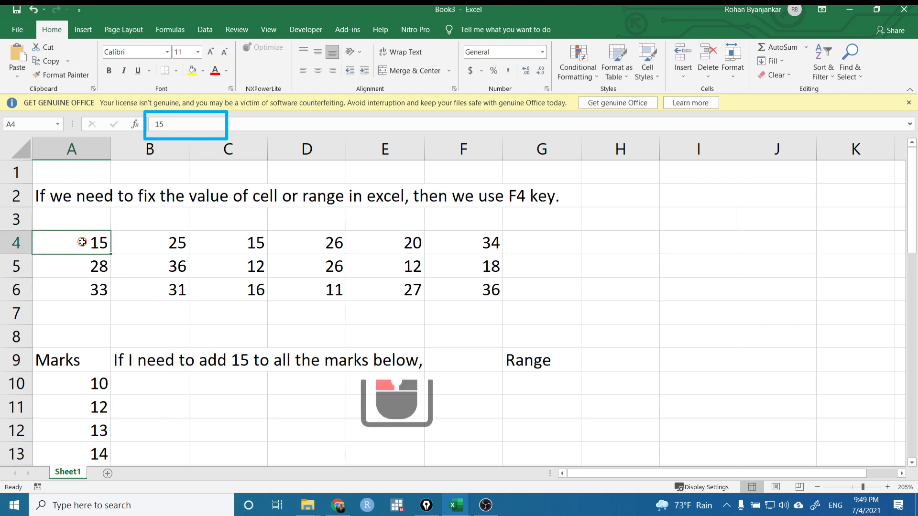
left_click(151, 385)
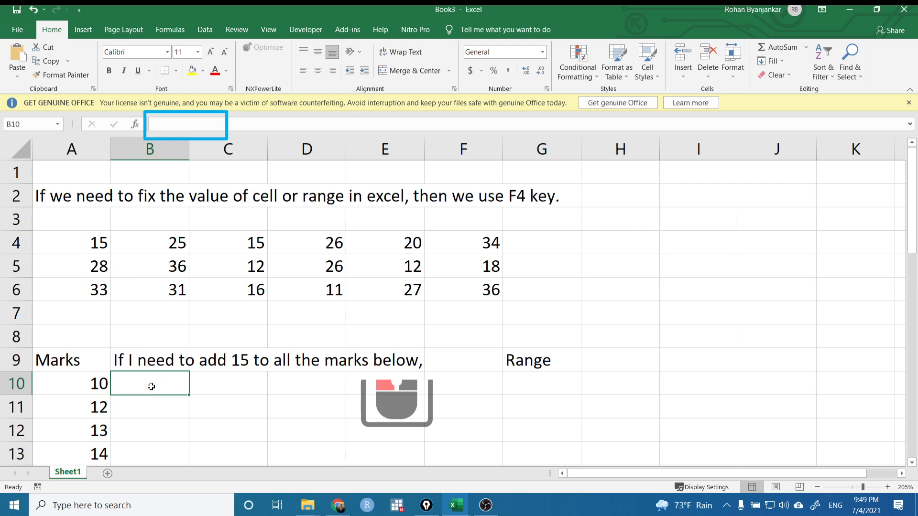
type("=")
key("Left")
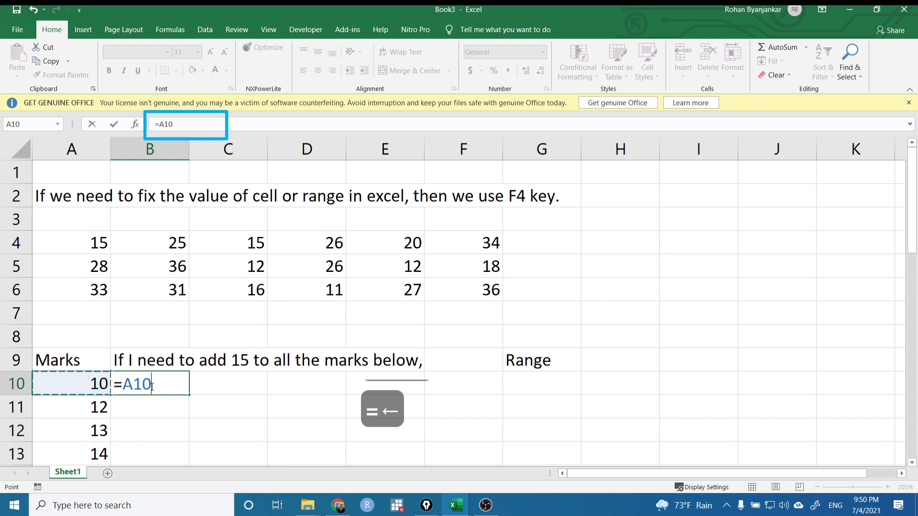
type("+")
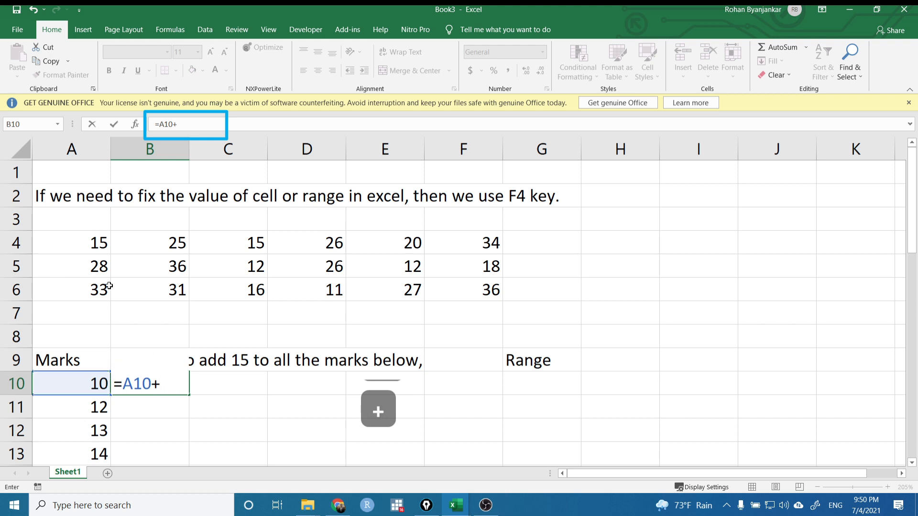
left_click(79, 241)
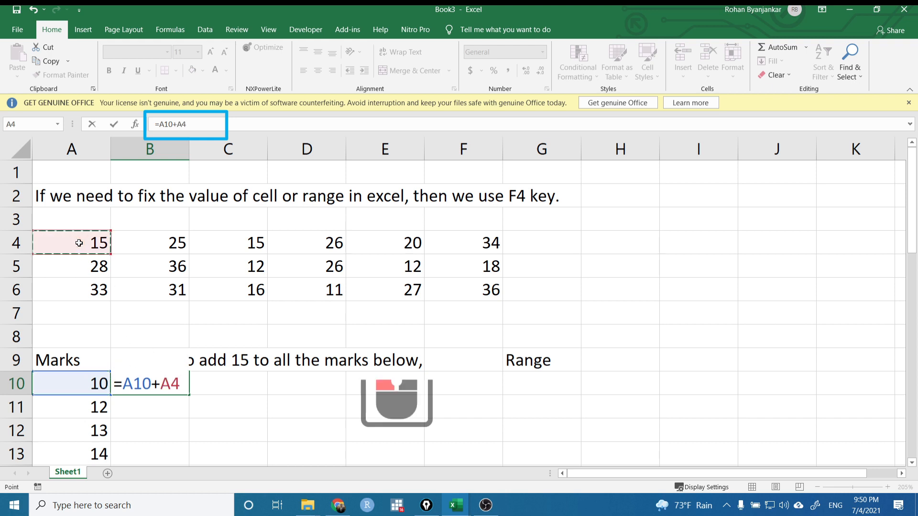
key("F4")
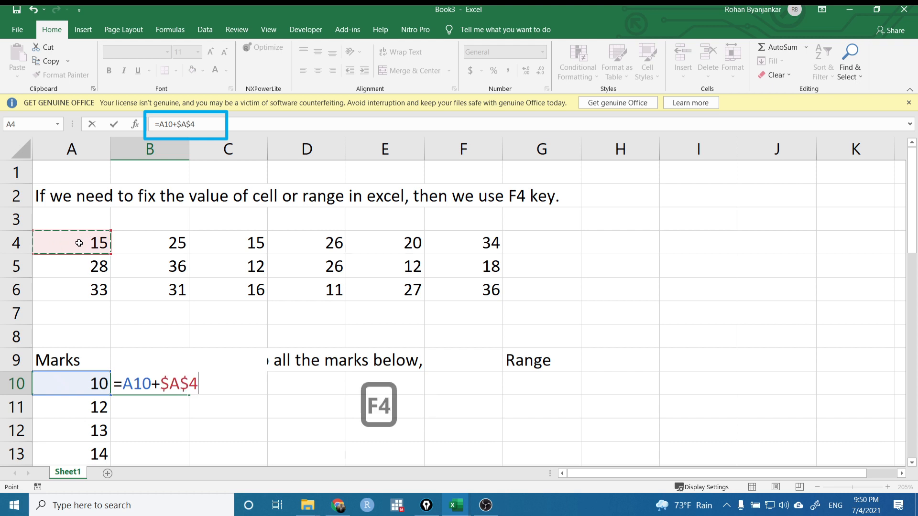
key("Return")
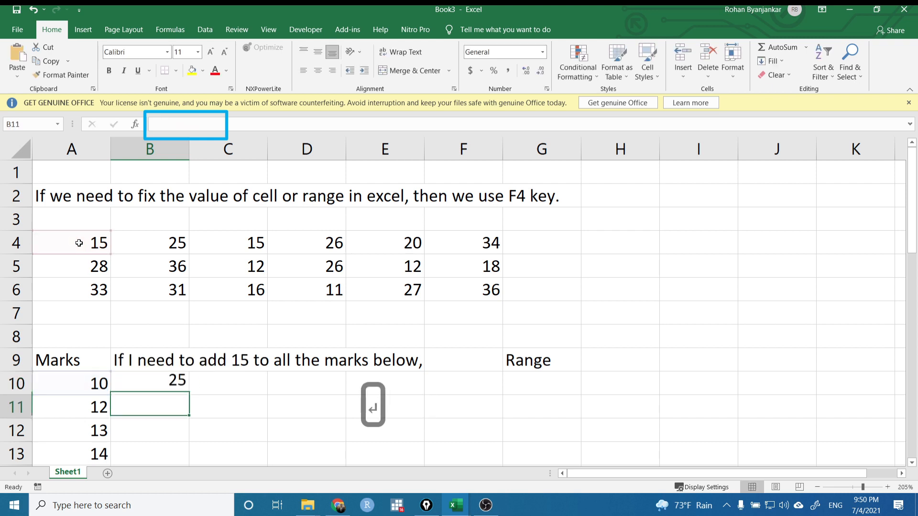
Step: Copy the B10 formula down through B14 and check the copied formulas in B11 and B12
left_click(138, 383)
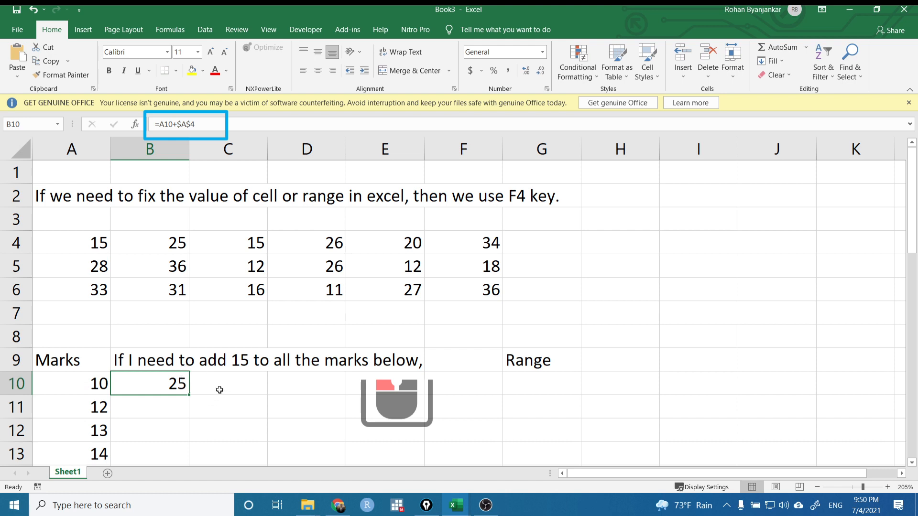
scroll(219, 390, "down", 8)
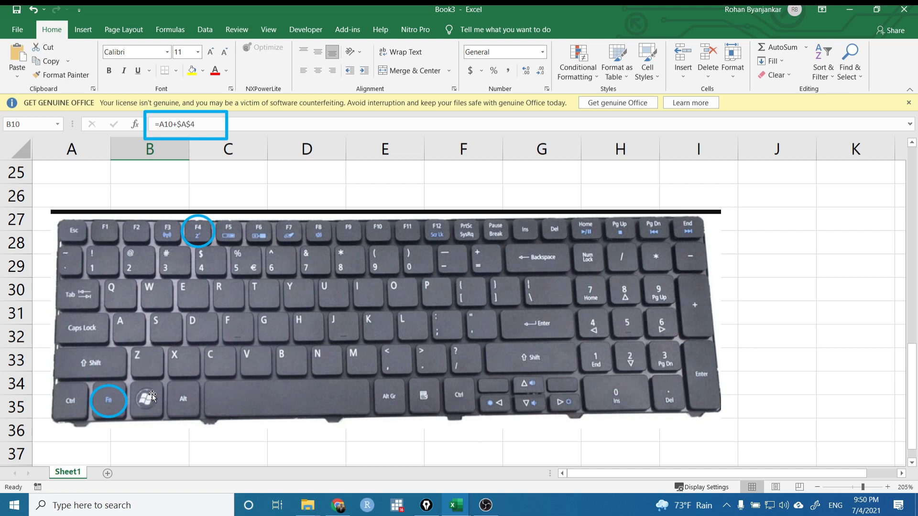
scroll(152, 393, "up", 4)
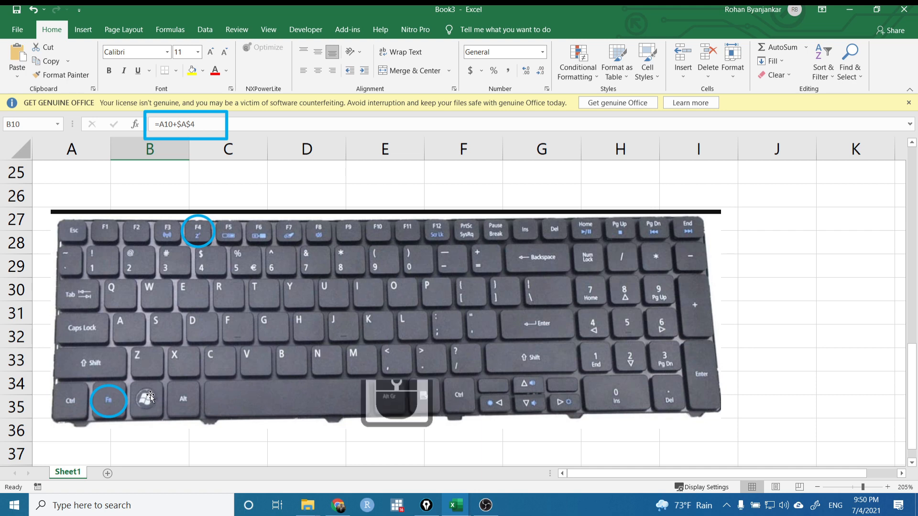
scroll(151, 395, "up", 3)
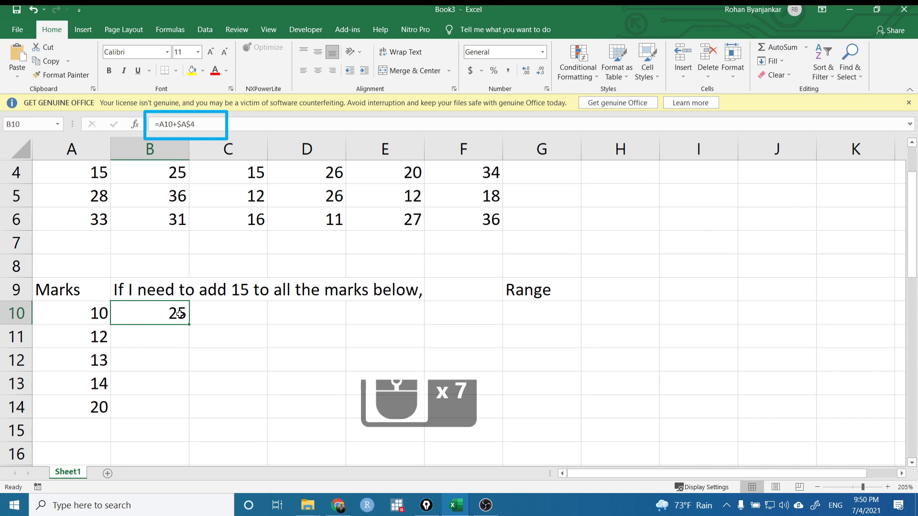
left_click_drag(188, 325, 180, 411)
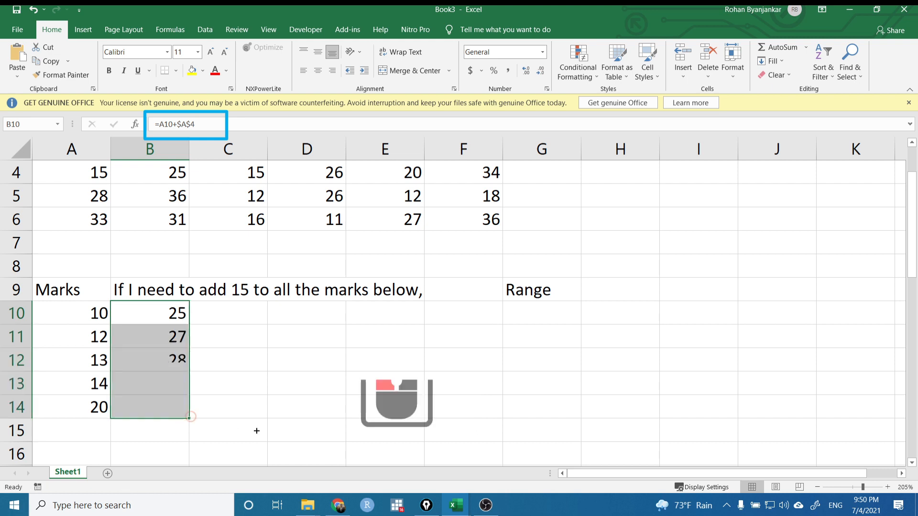
left_click(180, 332)
left_click(180, 335)
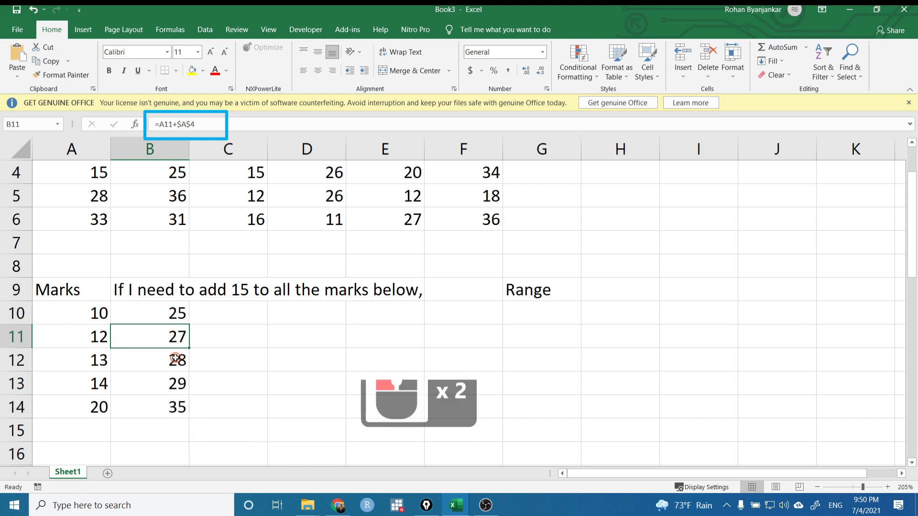
left_click(177, 359)
Step: Enter the formula =A10+A4 in cell C10, keeping the reference to A4 relative
left_click(221, 308)
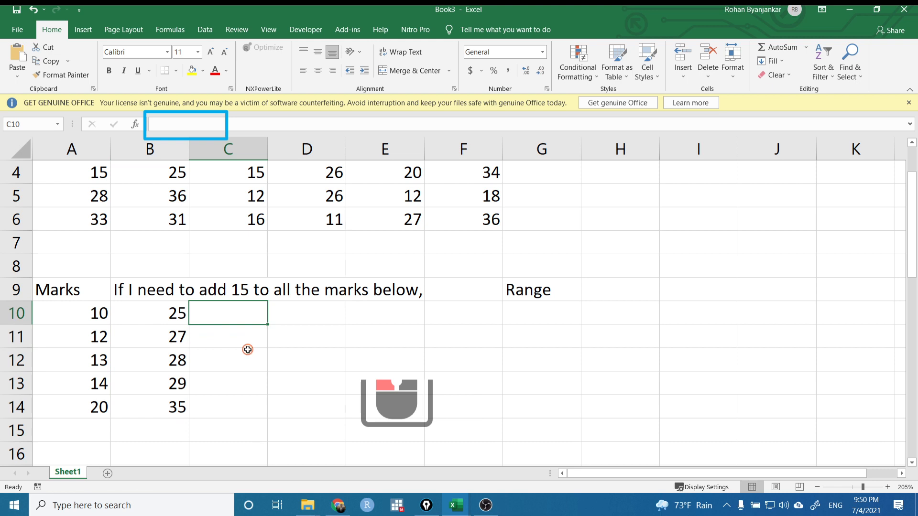
type("=")
key("Left")
key("Left")
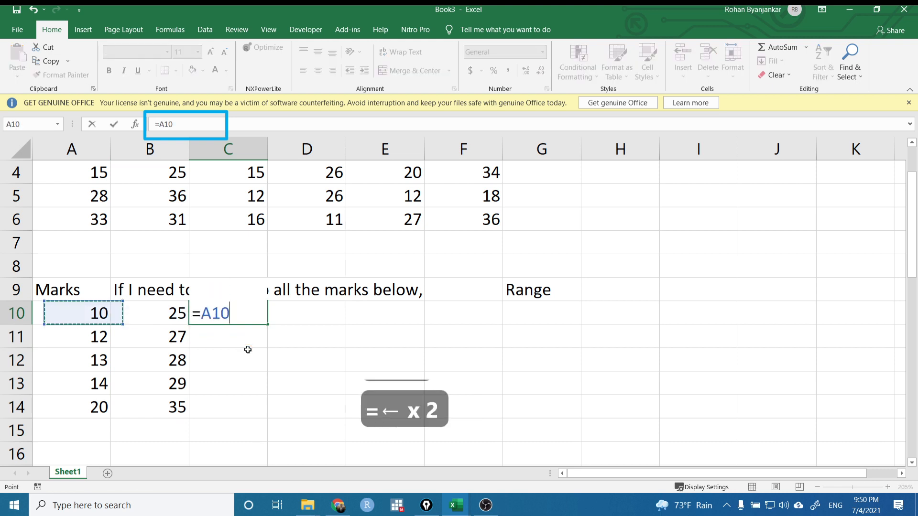
type("+")
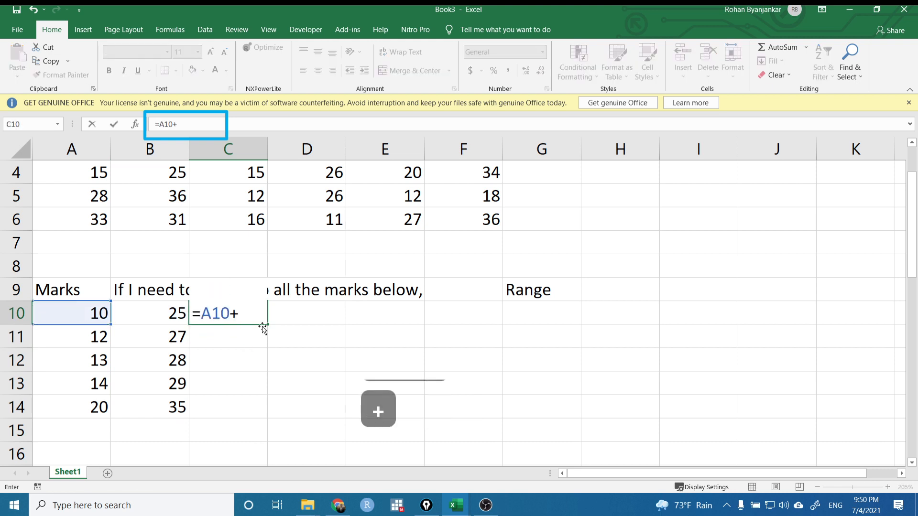
scroll(260, 325, "up", 1)
left_click(77, 238)
key("Return")
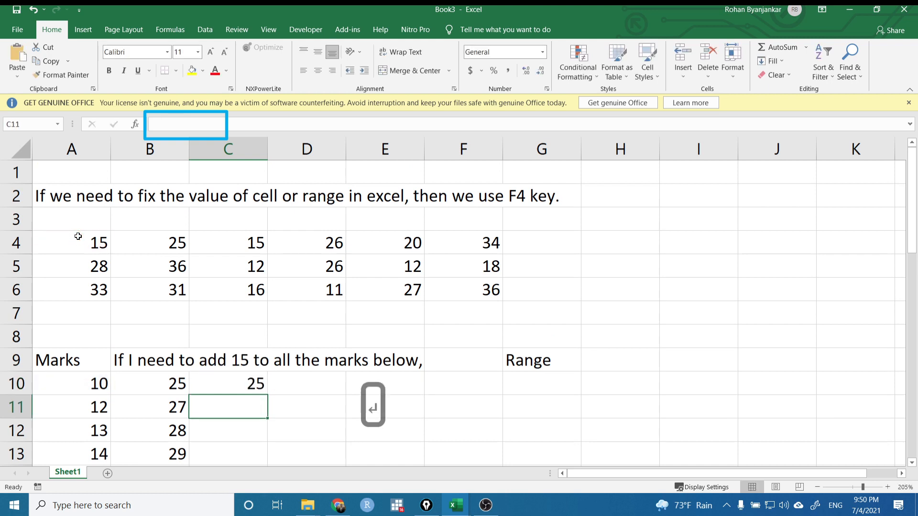
Step: Copy the C10 formula down through C14 and compare the formulas in C10 and C11
scroll(133, 341, "down", 1)
left_click(224, 307)
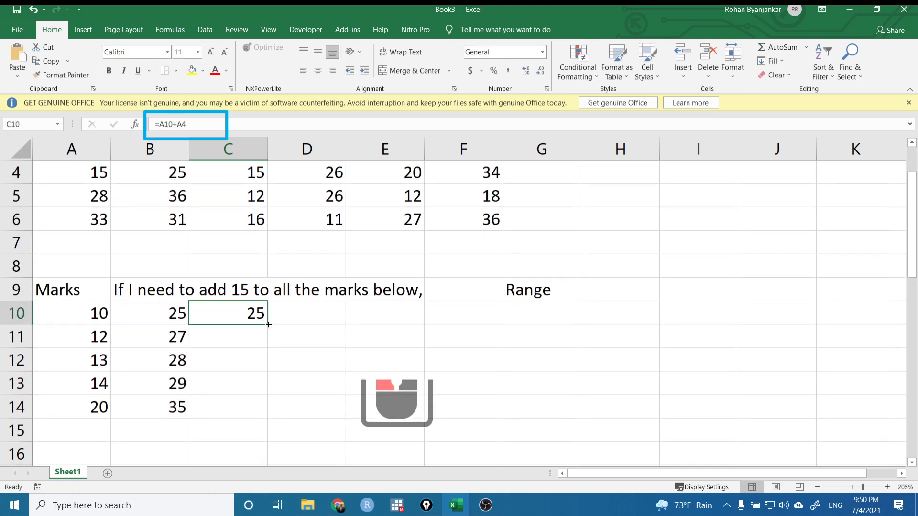
left_click_drag(267, 324, 262, 421)
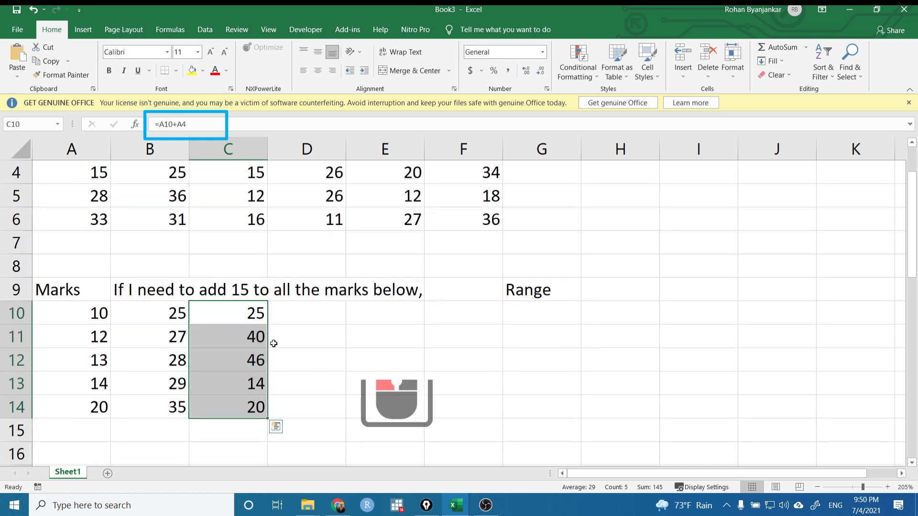
left_click(257, 336)
left_click(248, 315)
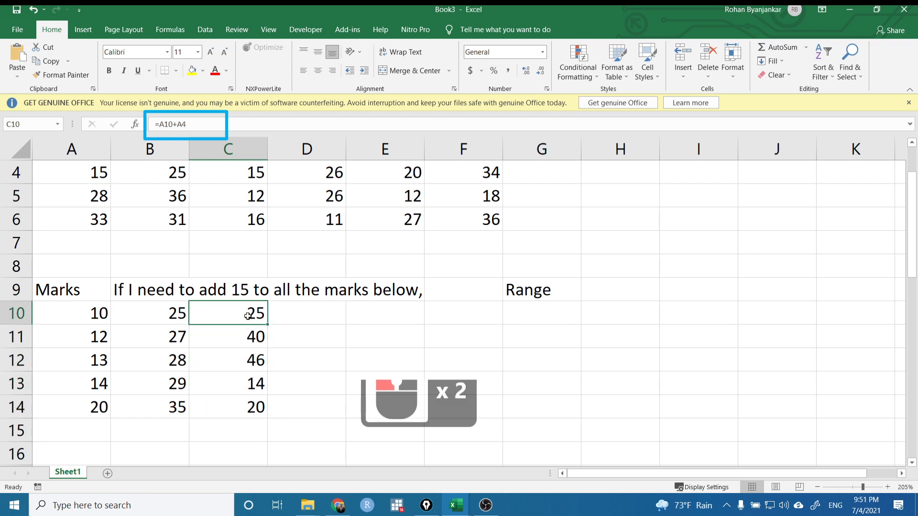
left_click(251, 331)
left_click(256, 311)
Step: Enter =A10+$A$4 in cell D10, inserting the dollar signs manually before the column letter and row number of A4
left_click(297, 312)
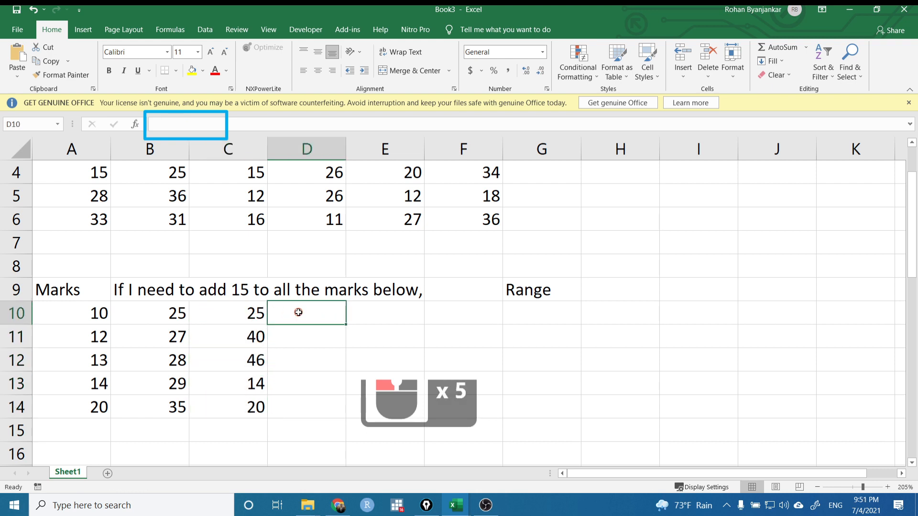
type("=")
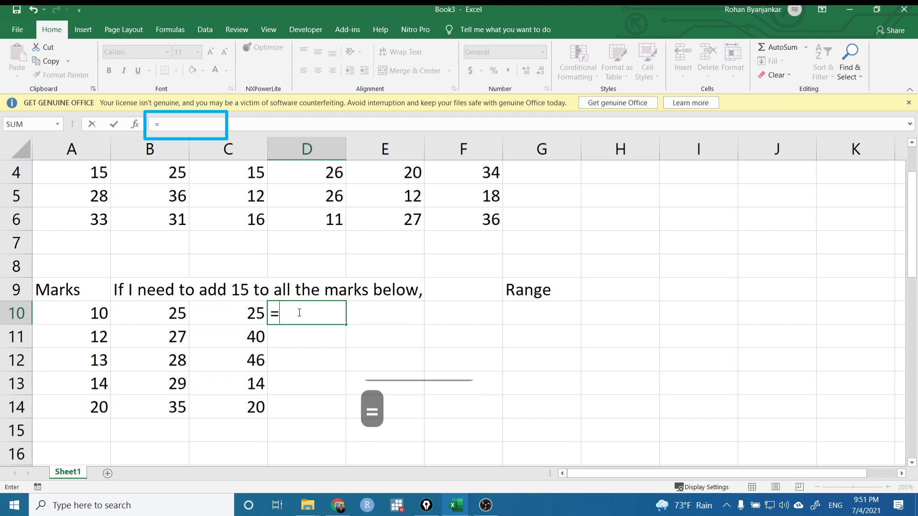
left_click(103, 314)
type("+")
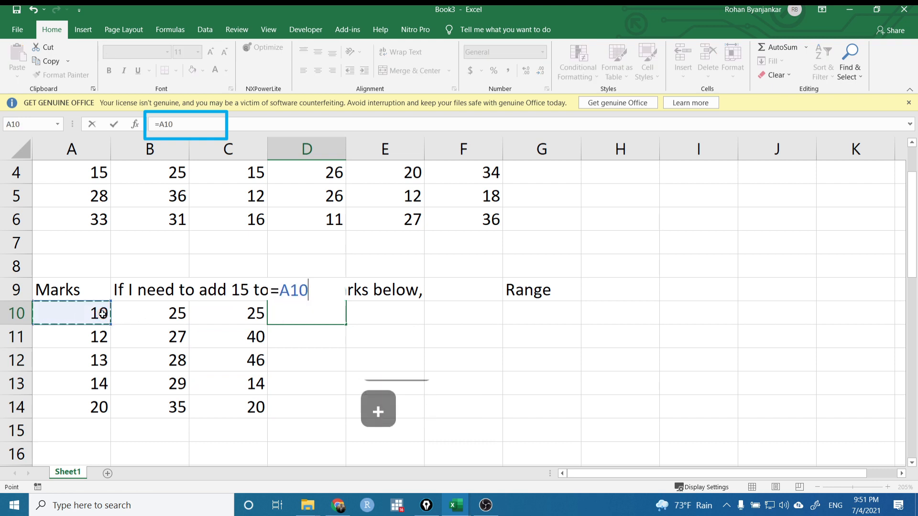
scroll(103, 314, "up", 1)
scroll(102, 314, "up", 1)
left_click(81, 245)
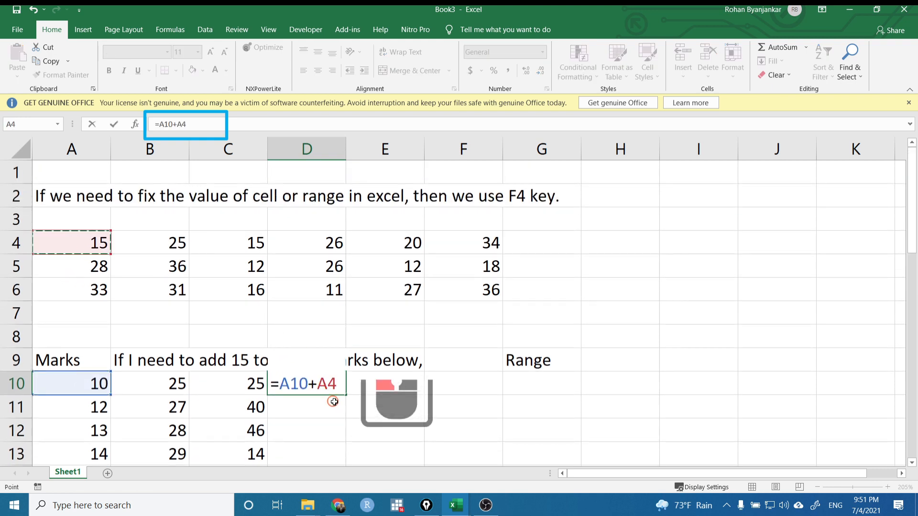
left_click(321, 390)
type("$")
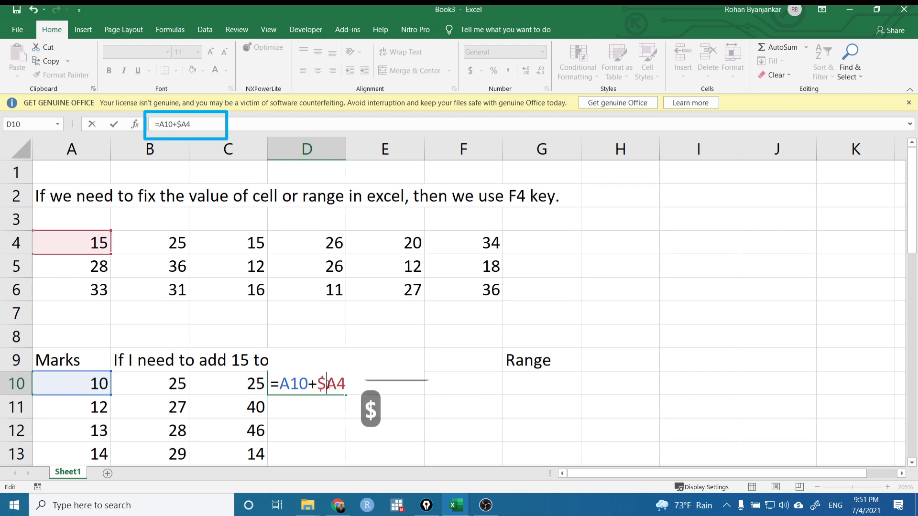
left_click(336, 389)
type("$")
key("Return")
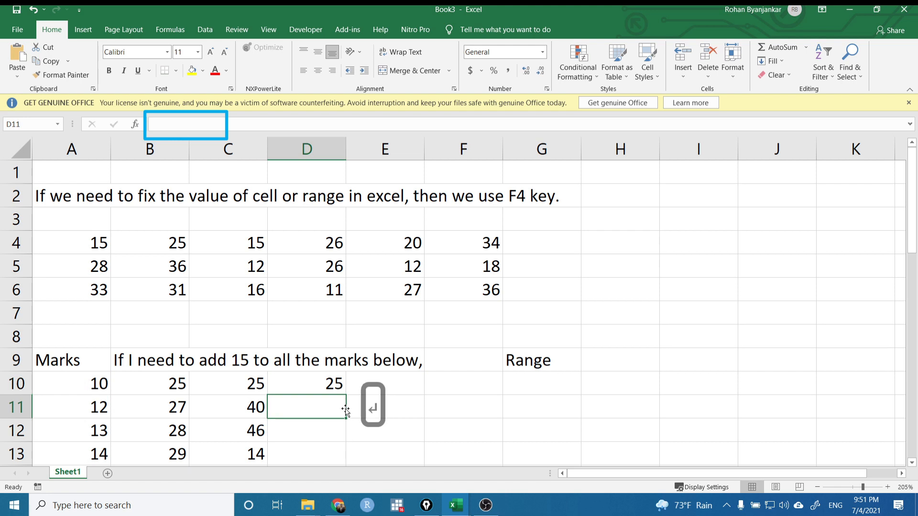
Step: Copy the D10 formula down through D14
left_click(342, 386)
scroll(341, 386, "down", 2)
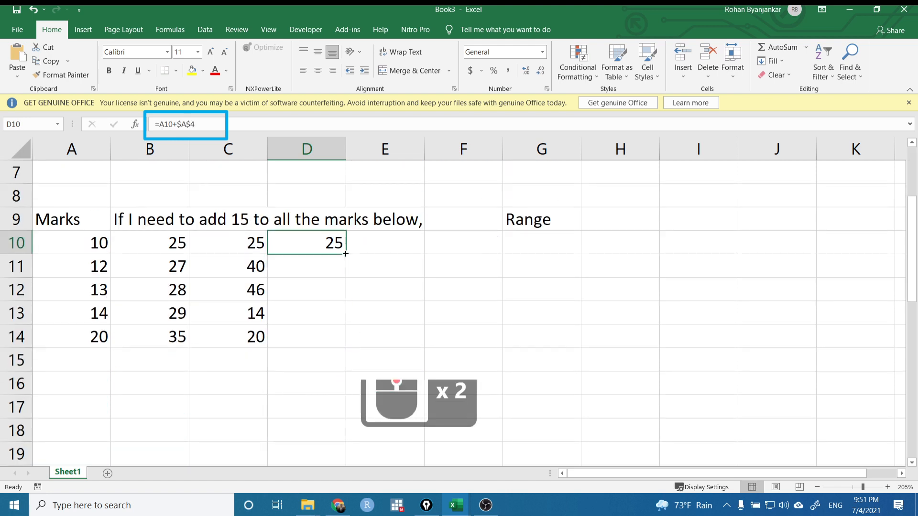
left_click_drag(345, 254, 340, 341)
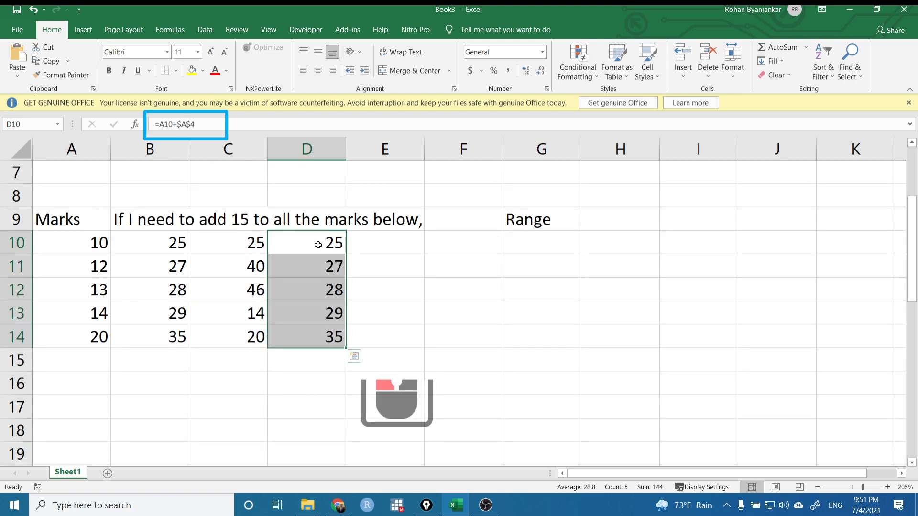
Step: Highlight the absolute-reference results in D10:D14 and B10:B14 with yellow fill, and select B10 to view its formula
left_click(192, 71)
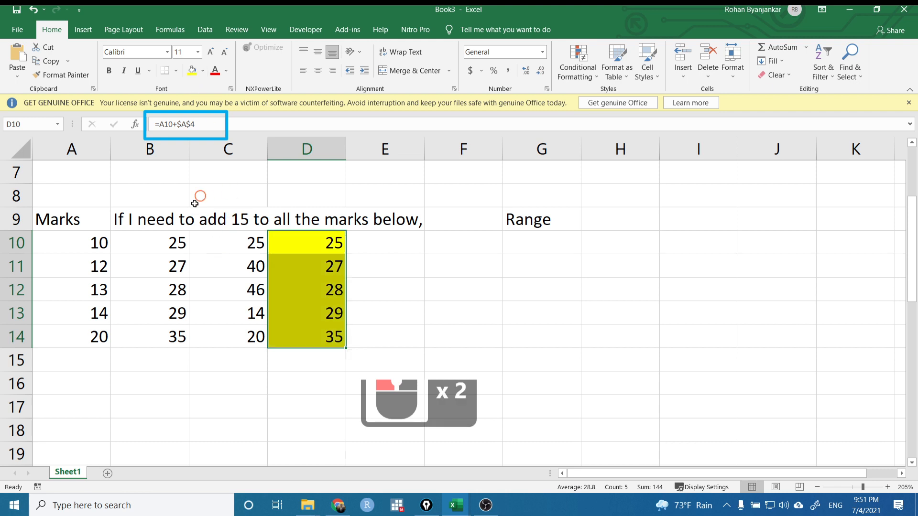
left_click_drag(176, 243, 169, 334)
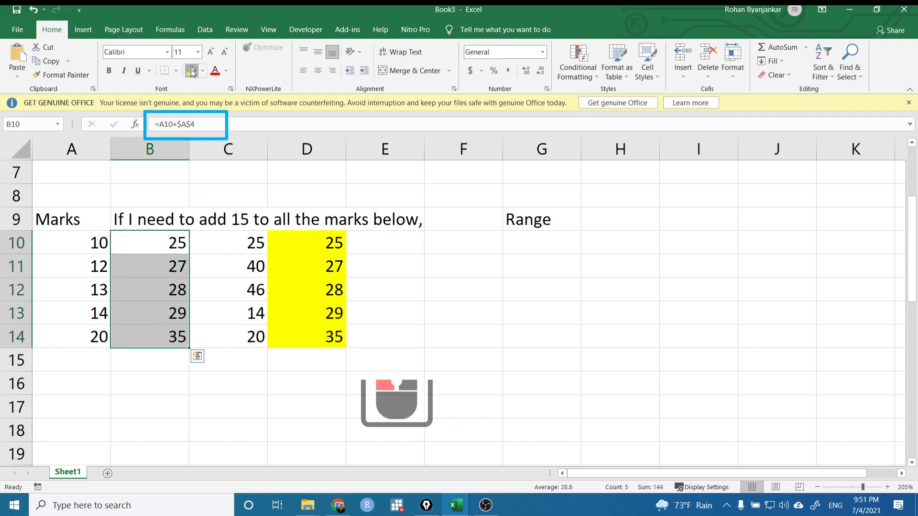
left_click(191, 72)
left_click(180, 247)
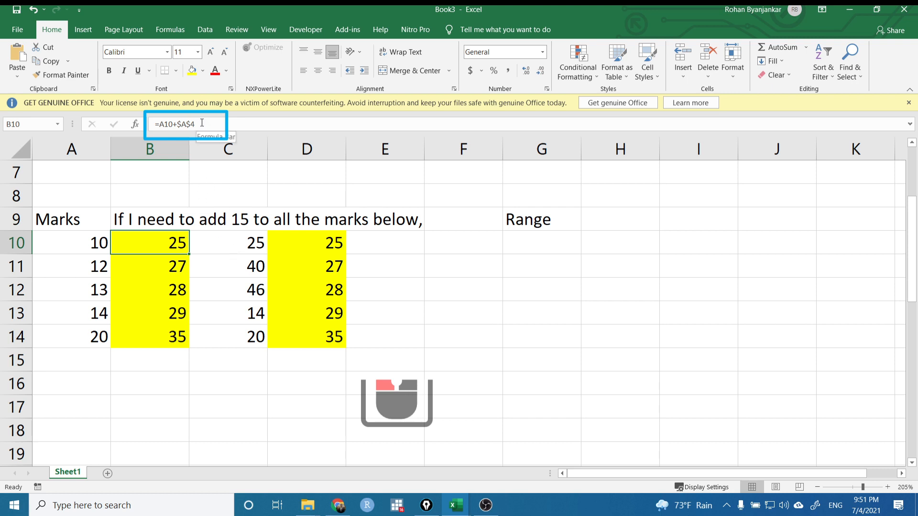
Step: Compare the formulas in cells B10 and D10
left_click_drag(198, 125, 153, 125)
key("Escape")
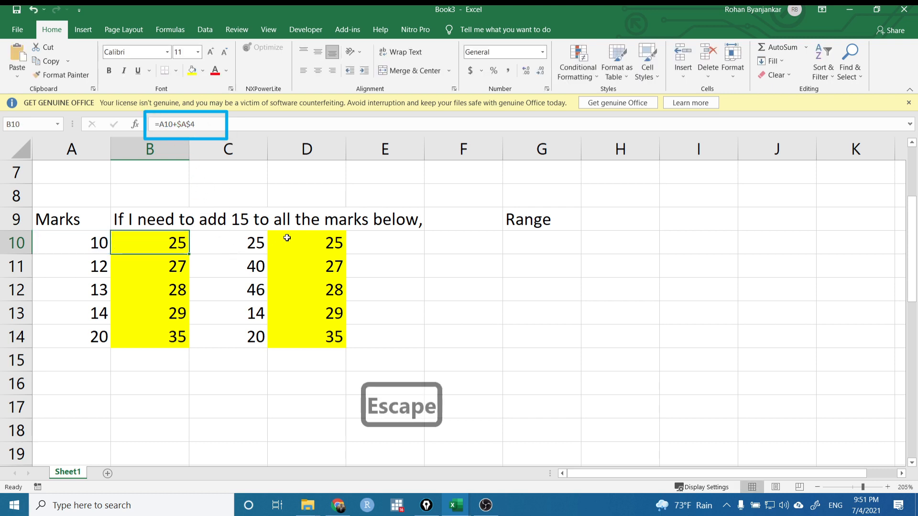
left_click(291, 239)
left_click(183, 238)
left_click(293, 245)
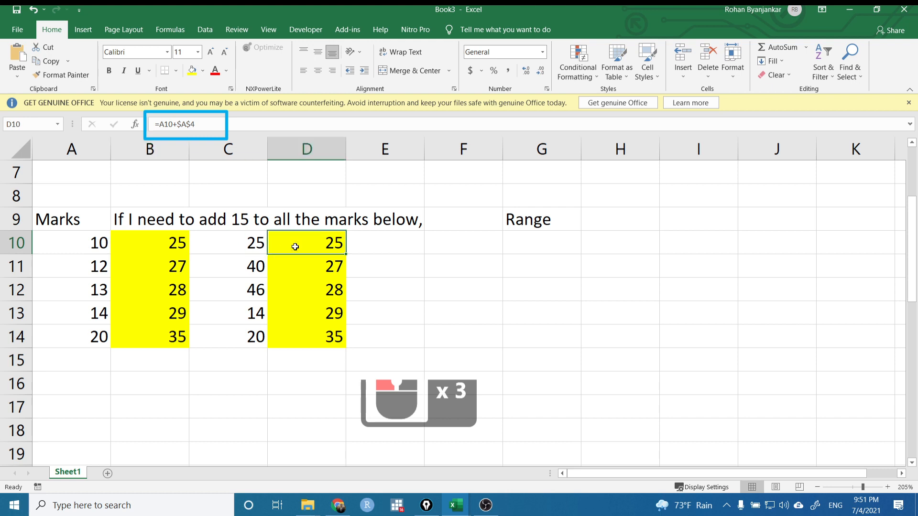
Step: Enter =COUNT(A4:F6) in cell G10 under the Range heading, picking the number table as the relative range
left_click(520, 248)
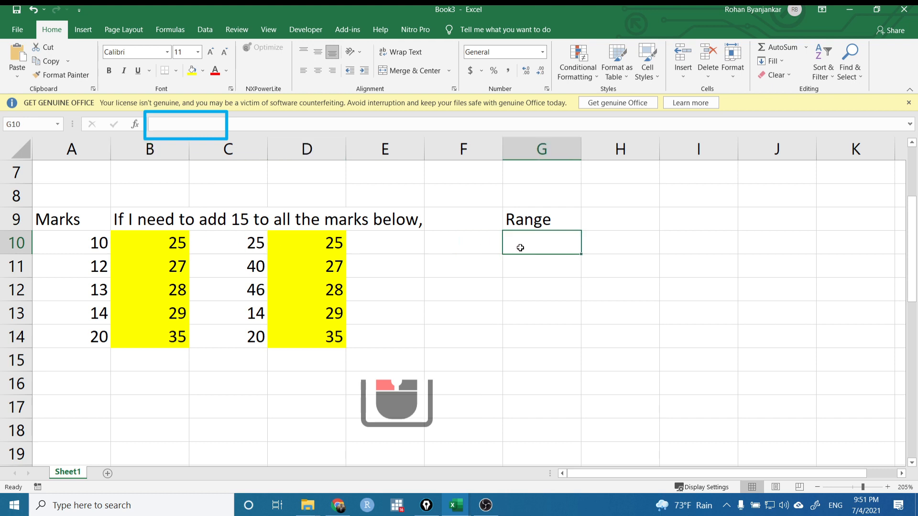
scroll(535, 289, "up", 1)
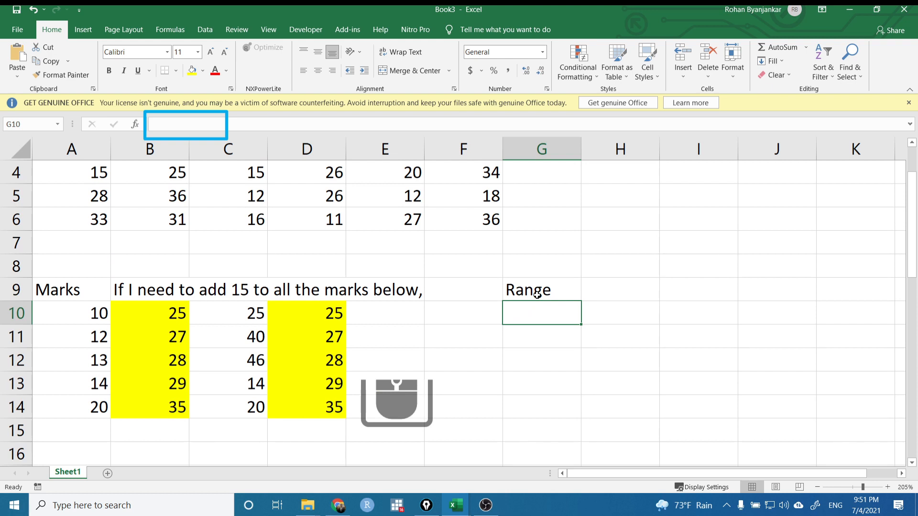
scroll(537, 294, "up", 1)
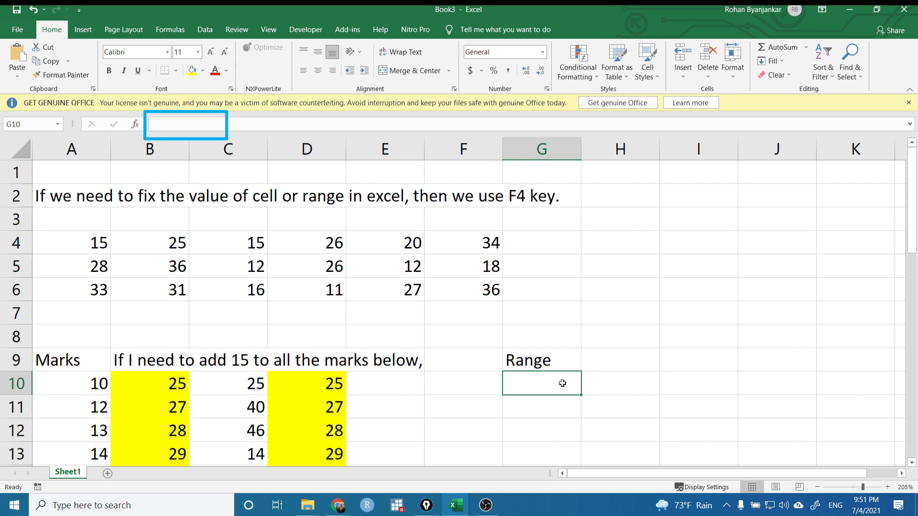
type("=c")
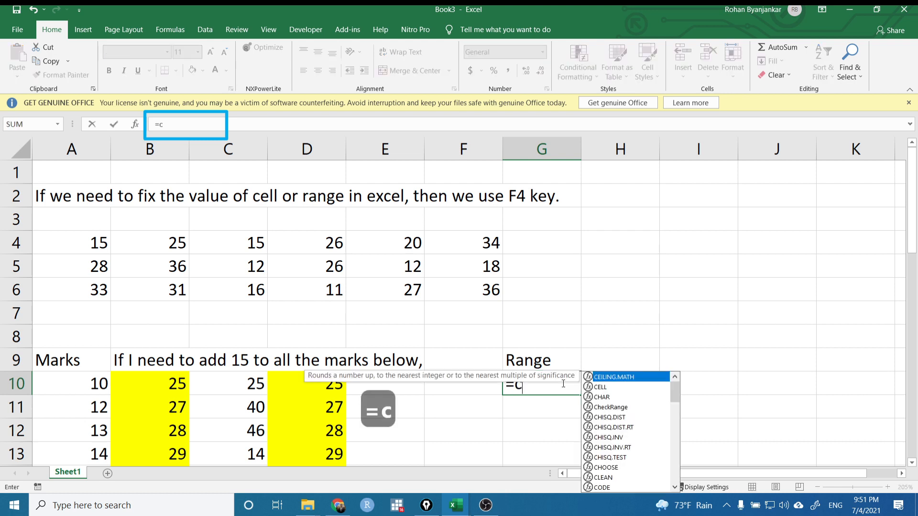
type("ount(")
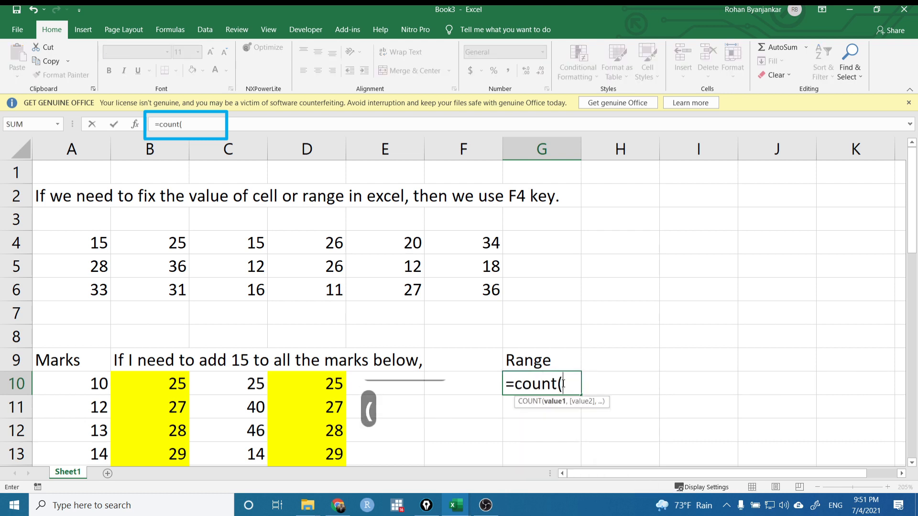
left_click_drag(96, 242, 461, 296)
type(")")
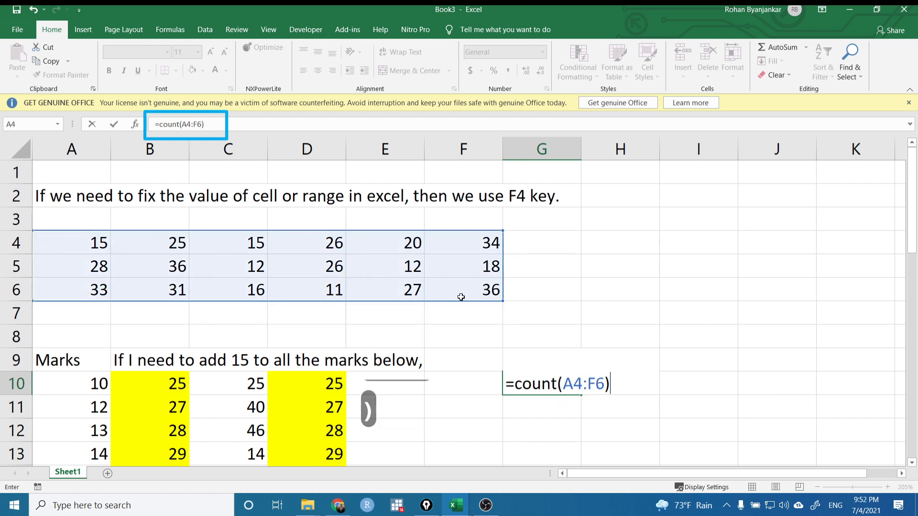
key("Return")
Step: Copy the relative COUNT formula in G10 down through G14
scroll(461, 297, "down", 2)
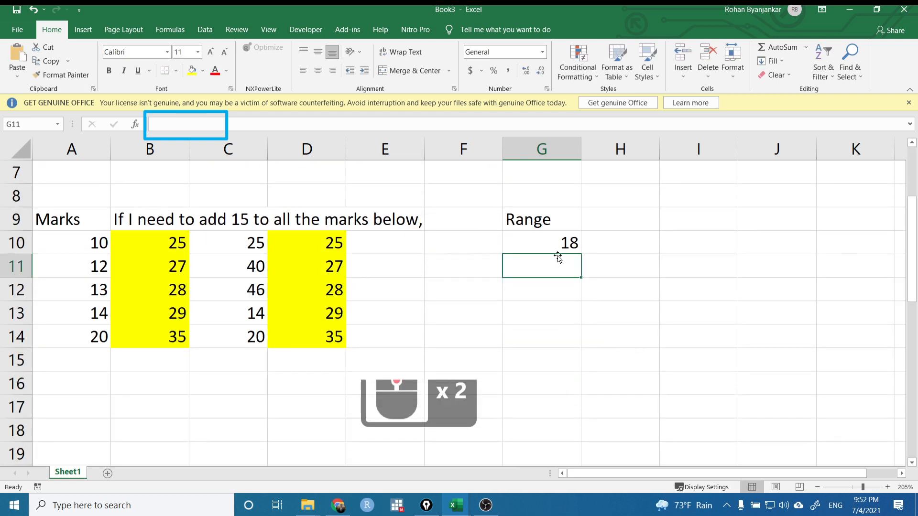
left_click(572, 248)
left_click_drag(582, 255, 584, 343)
Step: Compare the COUNT formulas in cells G10 through G13 to see how the relative range shifts
left_click(557, 261)
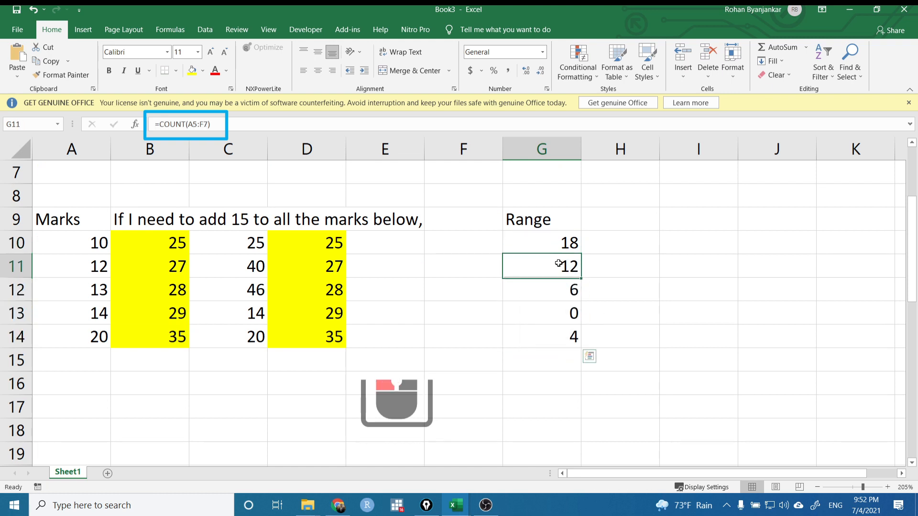
left_click(557, 247)
left_click(564, 265)
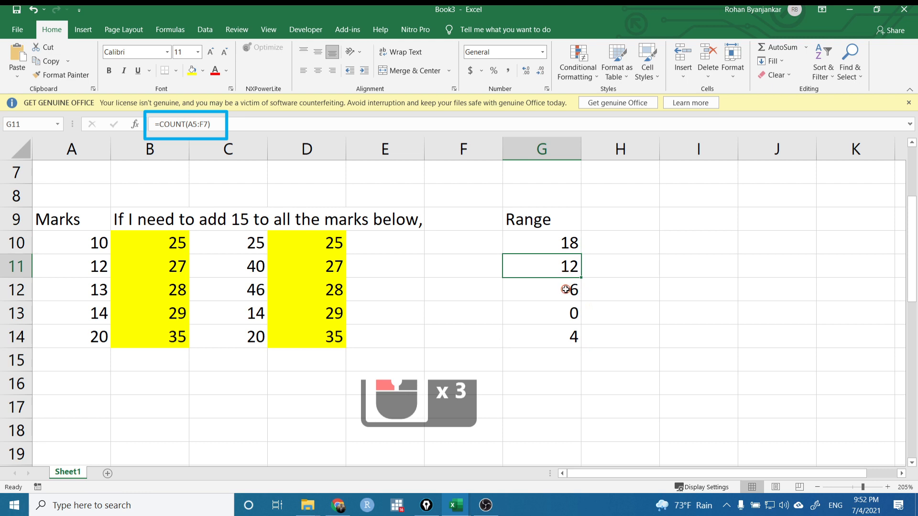
left_click(566, 282)
left_click(564, 308)
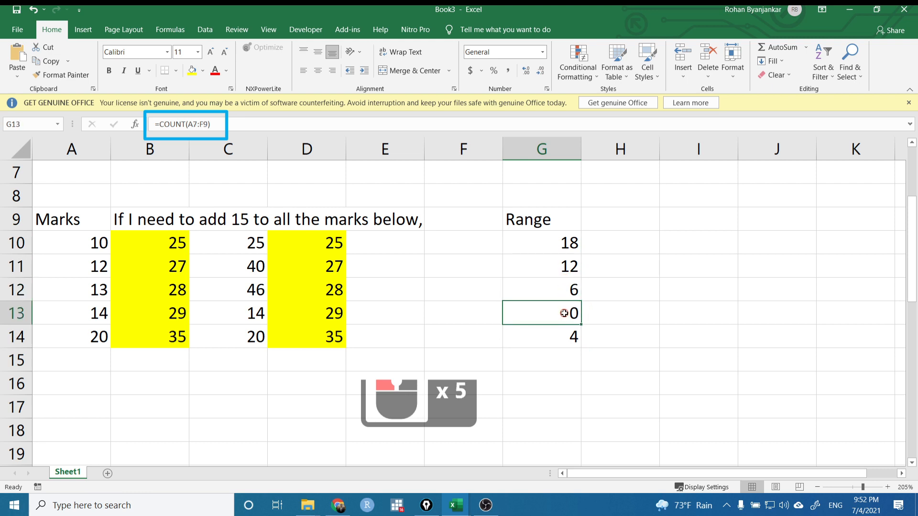
Step: Inspect which table cells the G10 and G11 formulas reference, leaving both formulas unedited
double_click(553, 246)
scroll(553, 246, "up", 2)
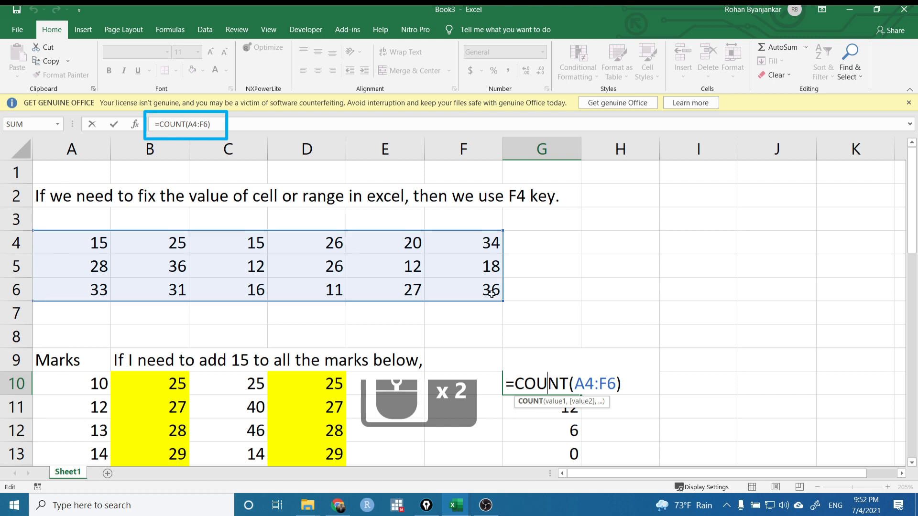
key("Escape")
left_click(562, 406)
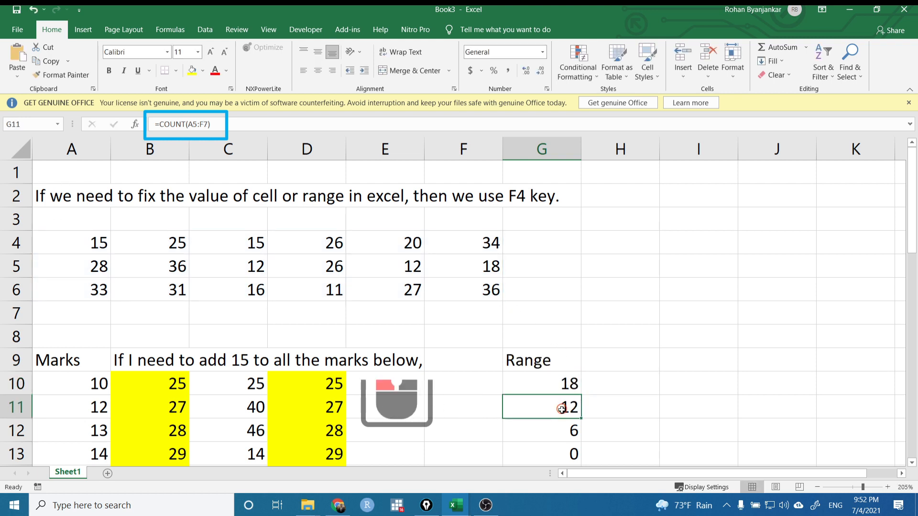
double_click(555, 406)
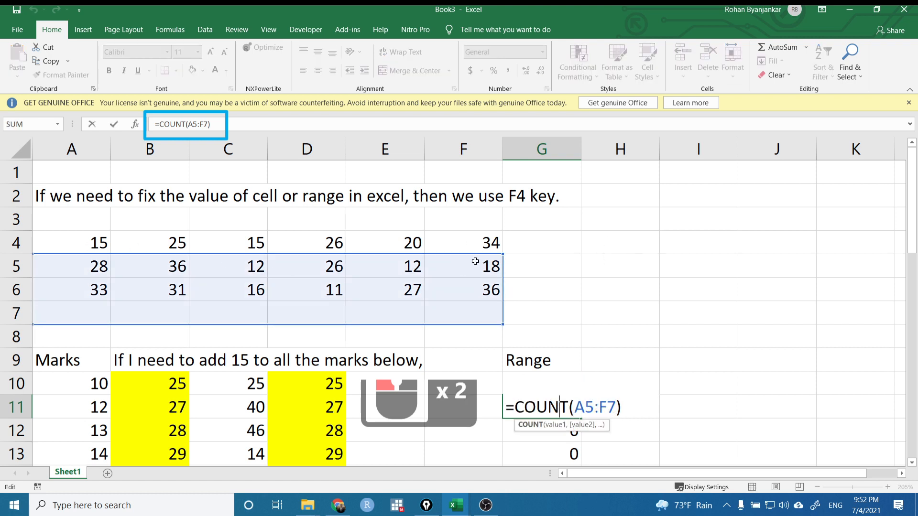
key("Escape")
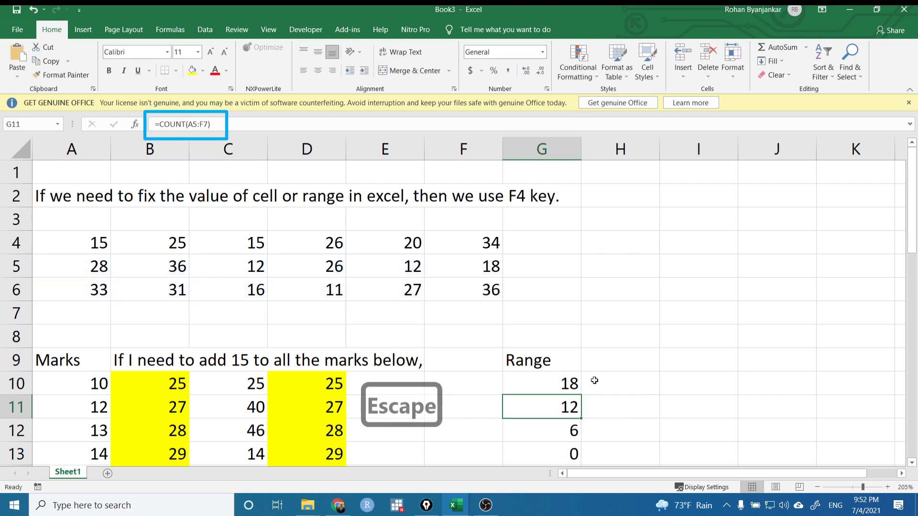
Step: Change the G10 formula to =COUNT($A$4:$F$6), making the F6 reference absolute first and the A4 reference second
left_click(567, 380)
double_click(559, 386)
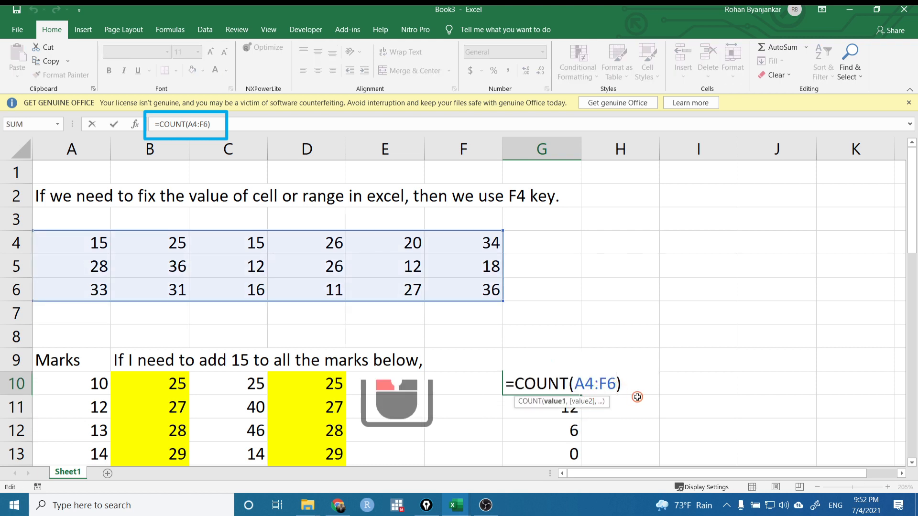
key("F4")
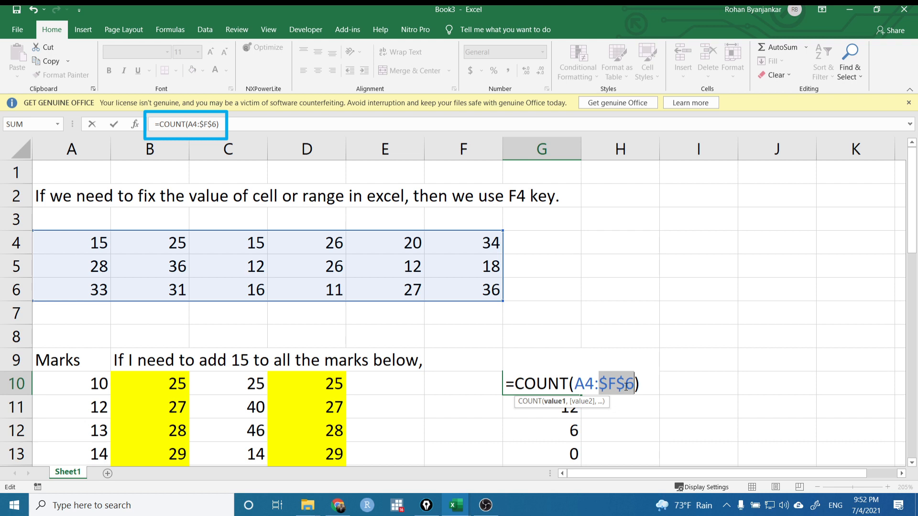
left_click_drag(600, 384, 632, 383)
double_click(584, 384)
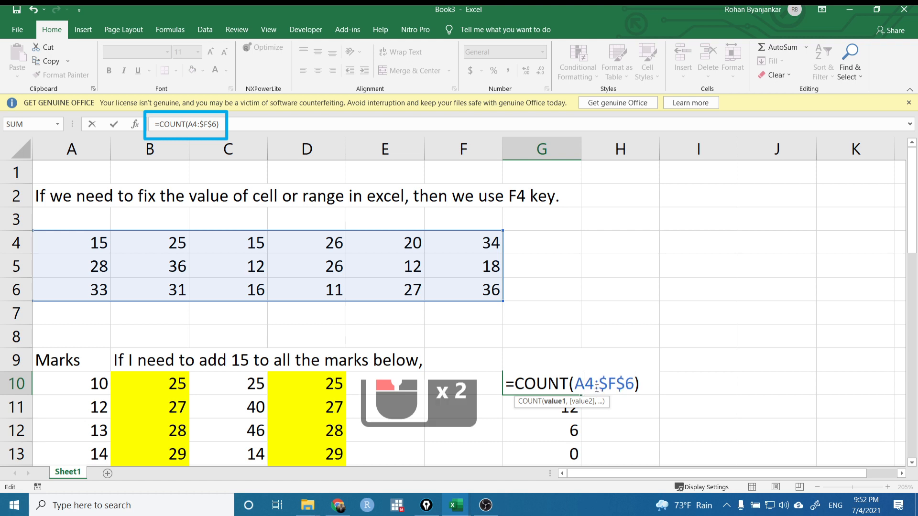
left_click(597, 387)
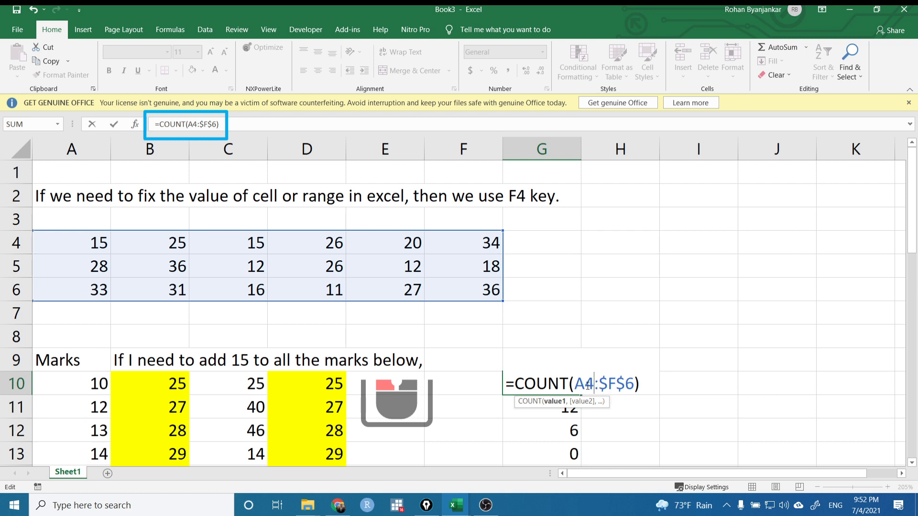
key("F4")
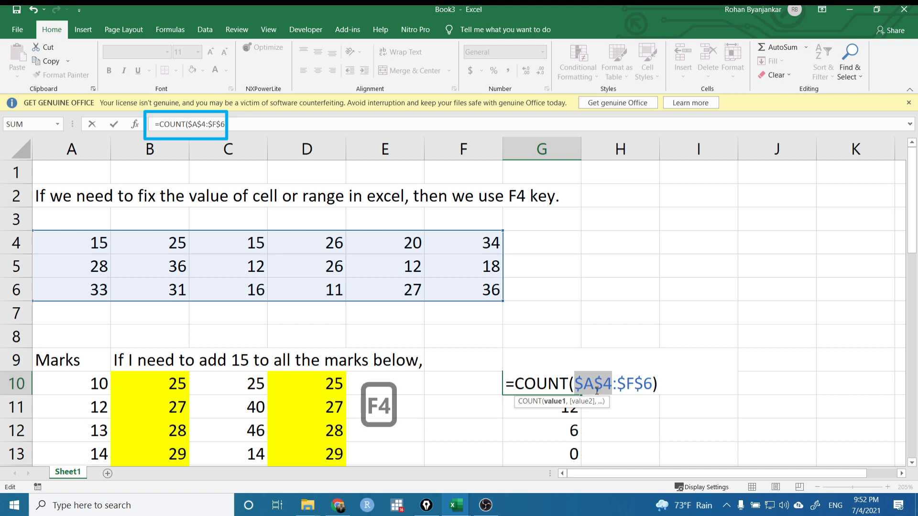
key("Return")
Step: Copy the absolute-range COUNT formula in G10 down through G14, replacing the relative formulas
scroll(592, 387, "down", 2)
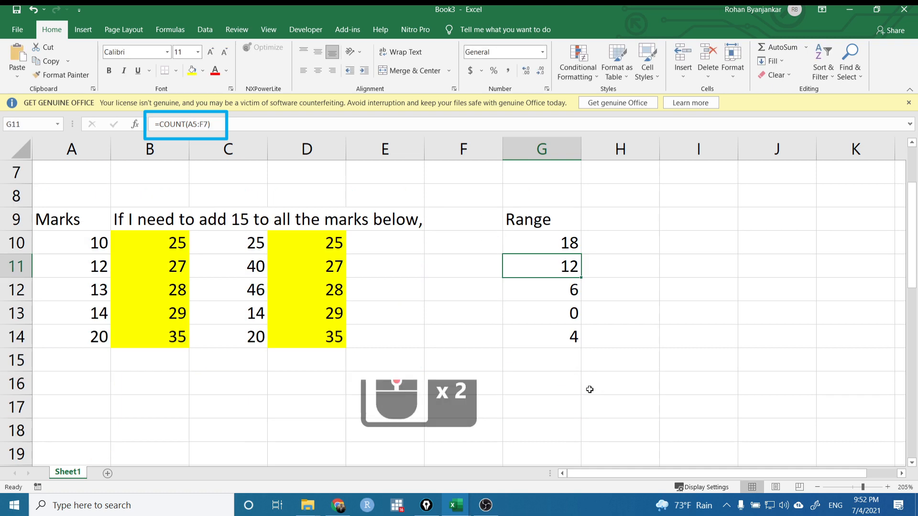
left_click(573, 248)
left_click_drag(581, 254, 582, 345)
Step: Enter =COUNT($A$4:$F$6) in cell H10, making the whole range absolute at once right after picking A4:F6
scroll(584, 349, "up", 1)
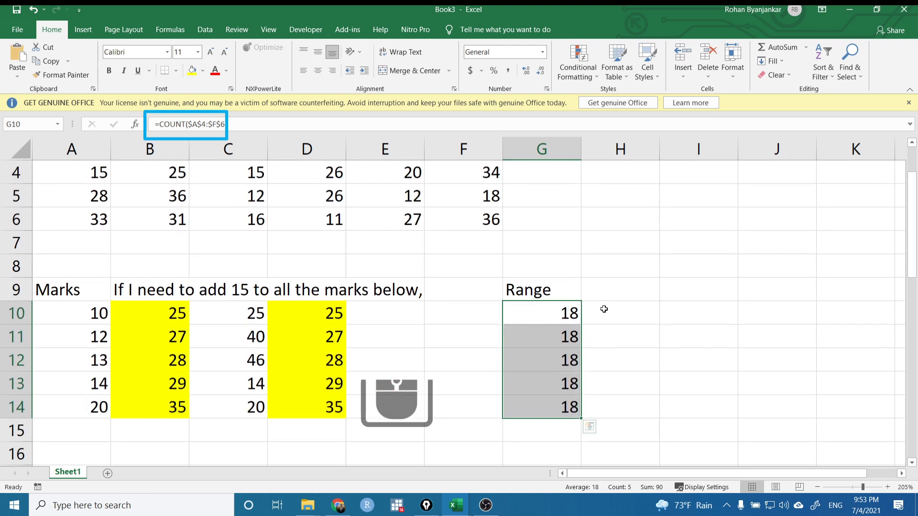
left_click(592, 315)
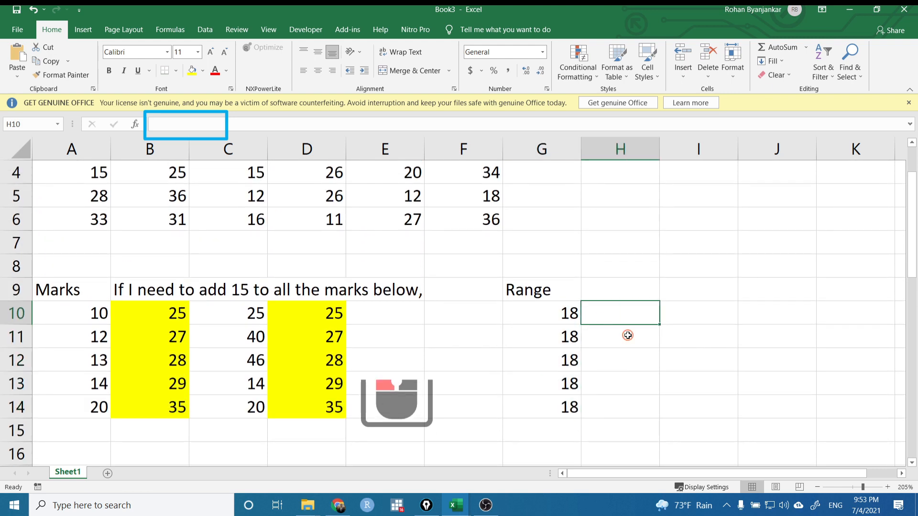
type("=count(")
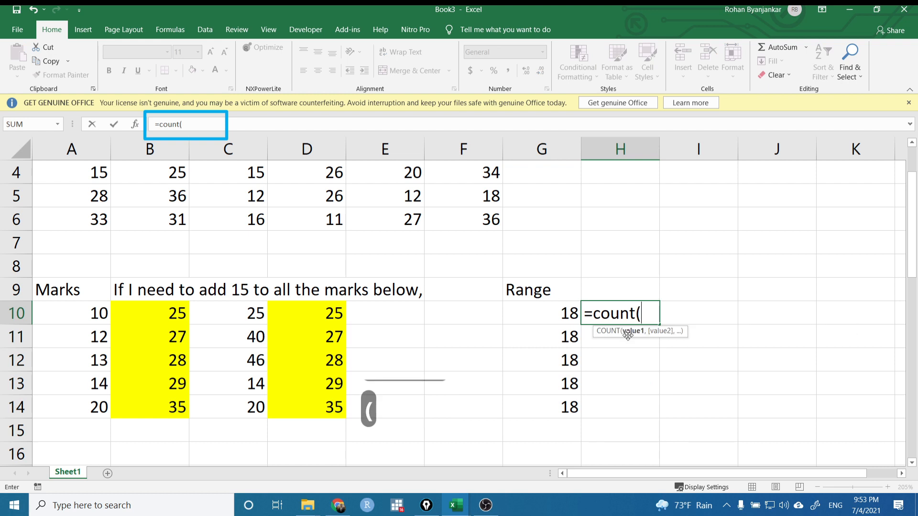
scroll(627, 334, "up", 1)
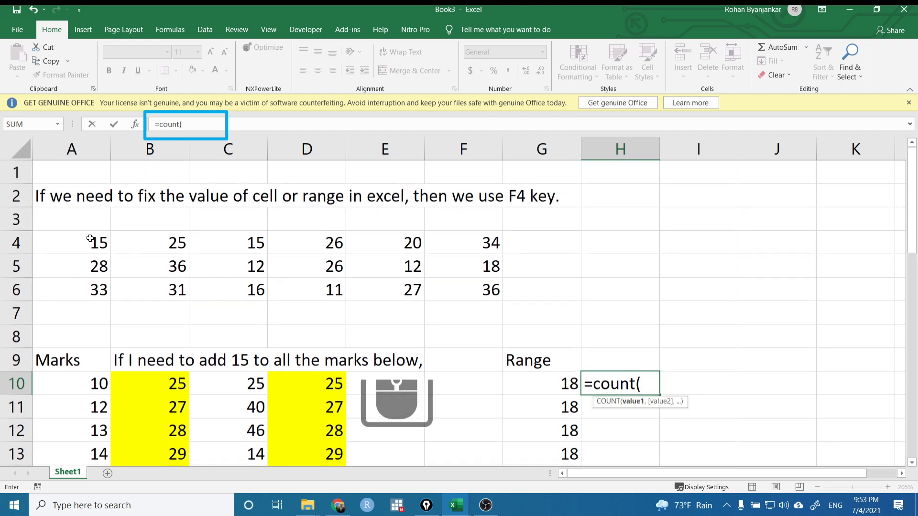
left_click_drag(89, 238, 457, 287)
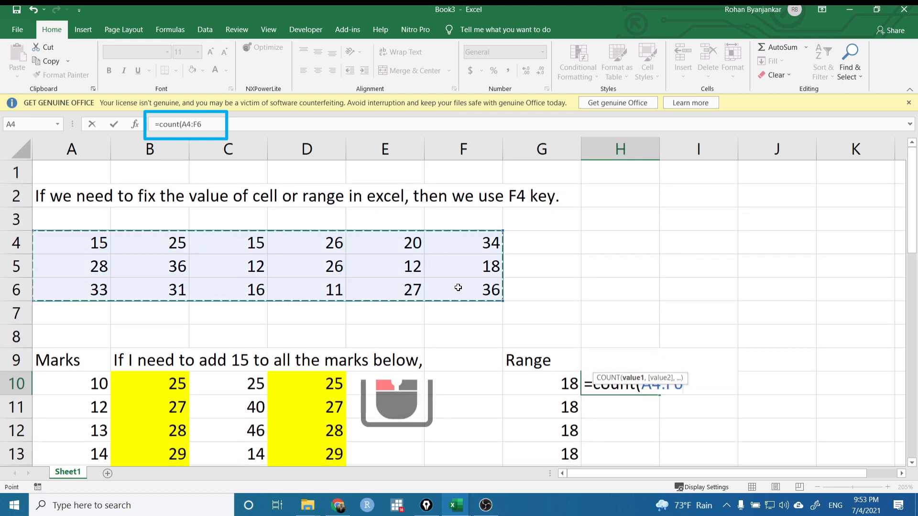
key("F4")
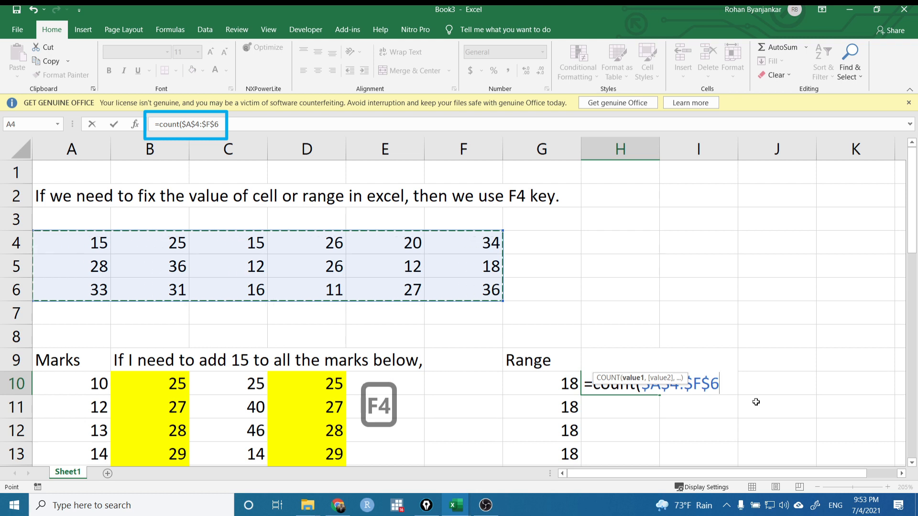
type(")")
key("Return")
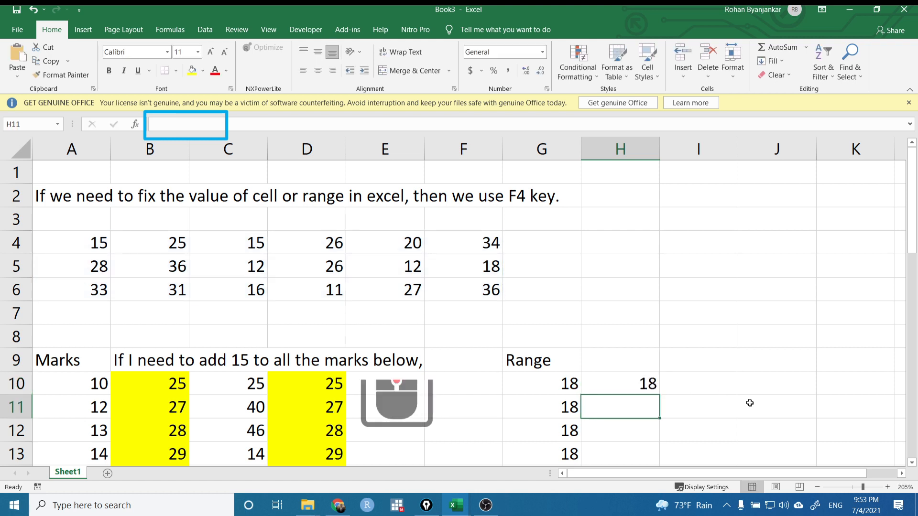
Step: Copy the H10 formula down through H14 and select H11 to view its formula
scroll(749, 403, "down", 1)
left_click(654, 319)
left_click_drag(660, 325, 666, 411)
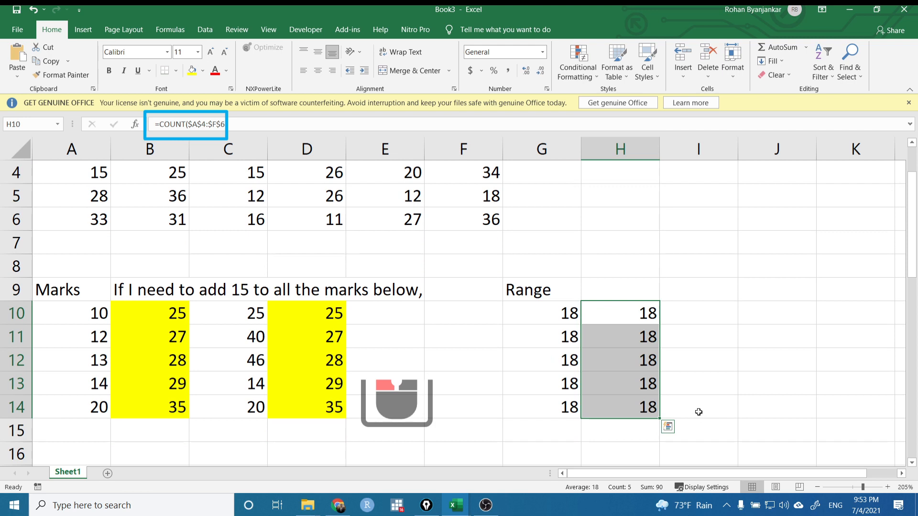
left_click(630, 340)
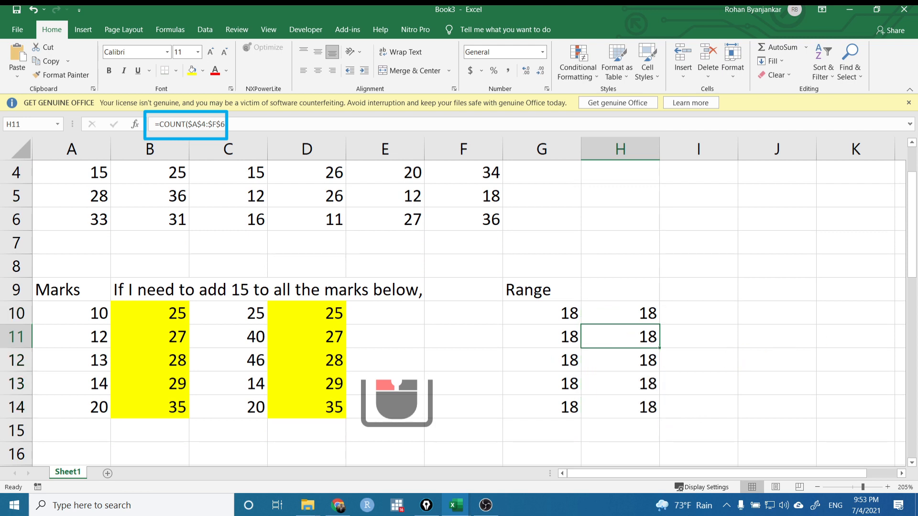